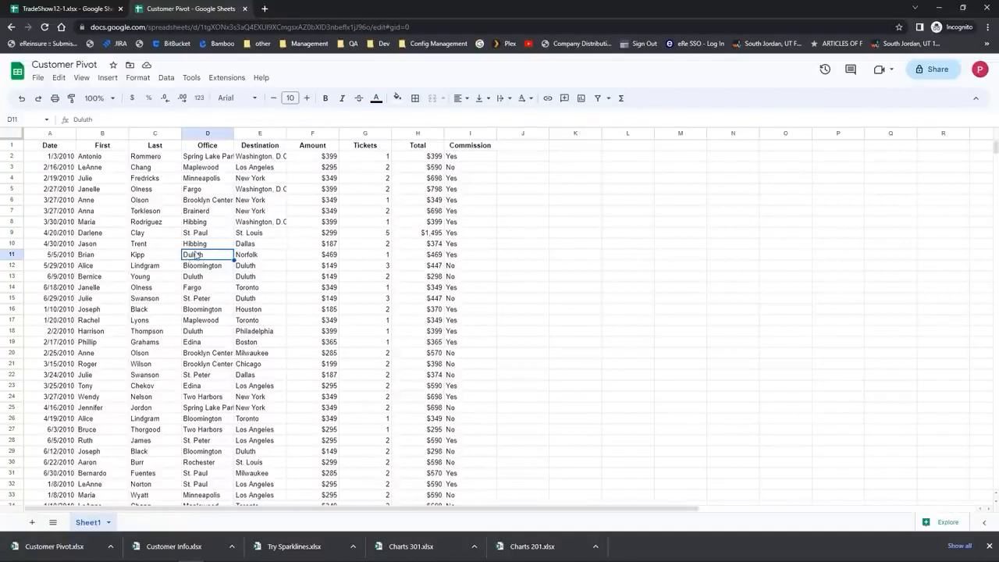
Create a pivot table on a new sheet from the customer data range Sheet1!A1:I200
scroll(197, 254, "down", 5)
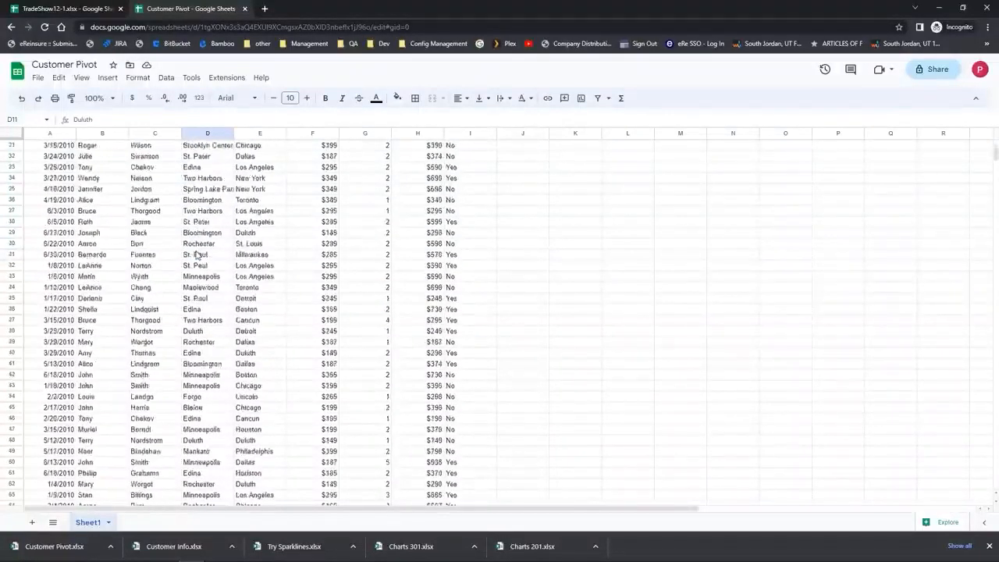
scroll(197, 254, "up", 5)
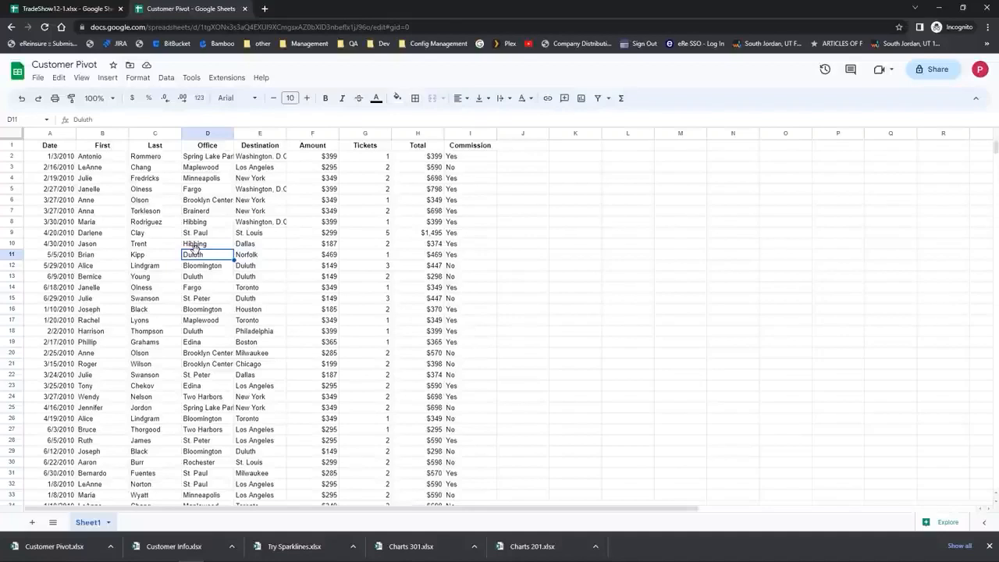
left_click(7, 144)
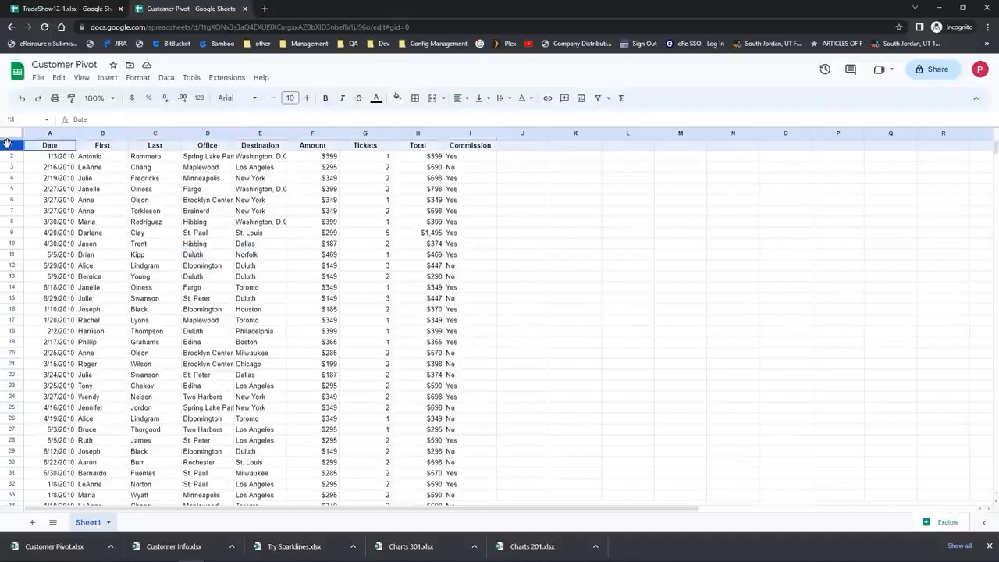
left_click(206, 299)
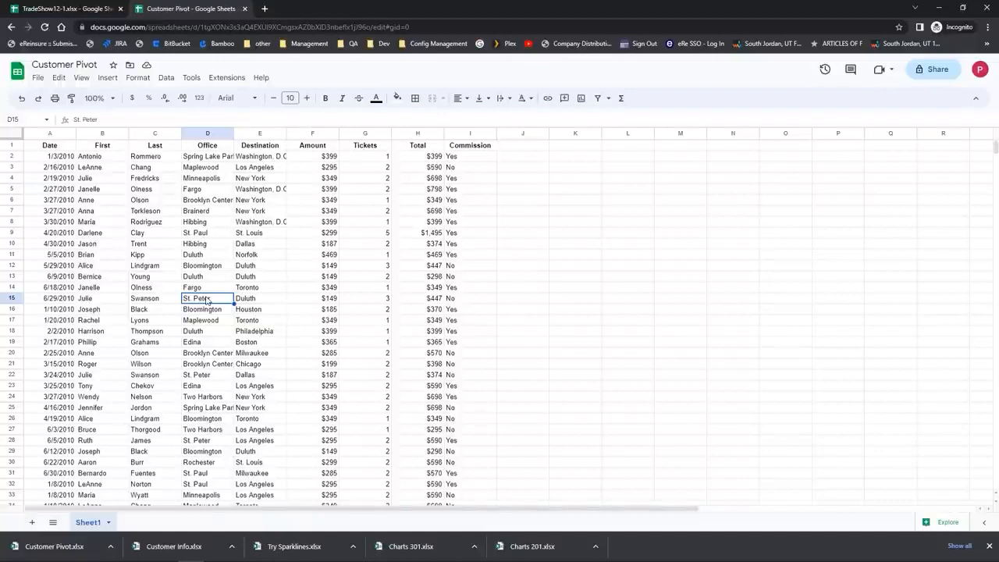
left_click(226, 269)
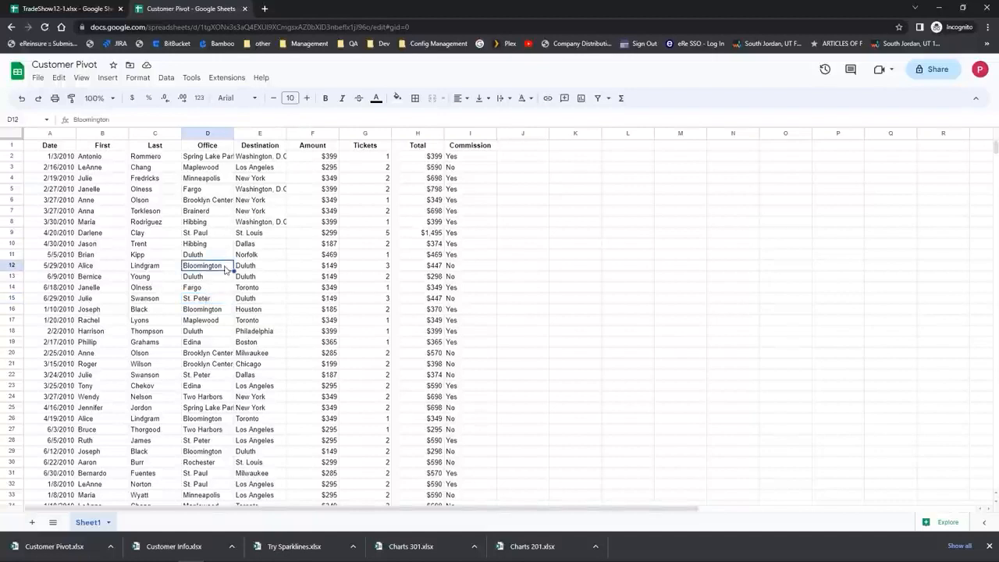
left_click(114, 85)
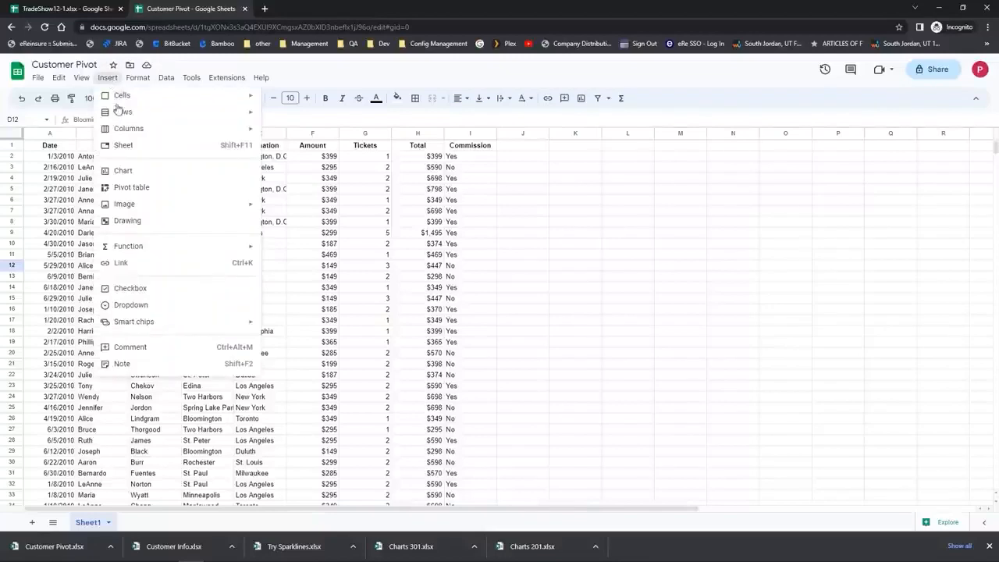
left_click(138, 192)
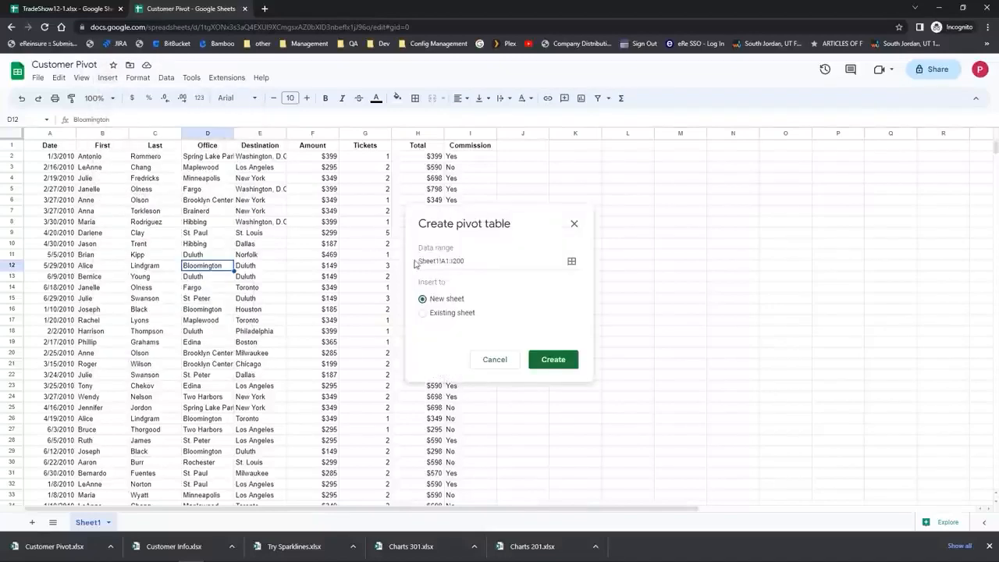
left_click(447, 264)
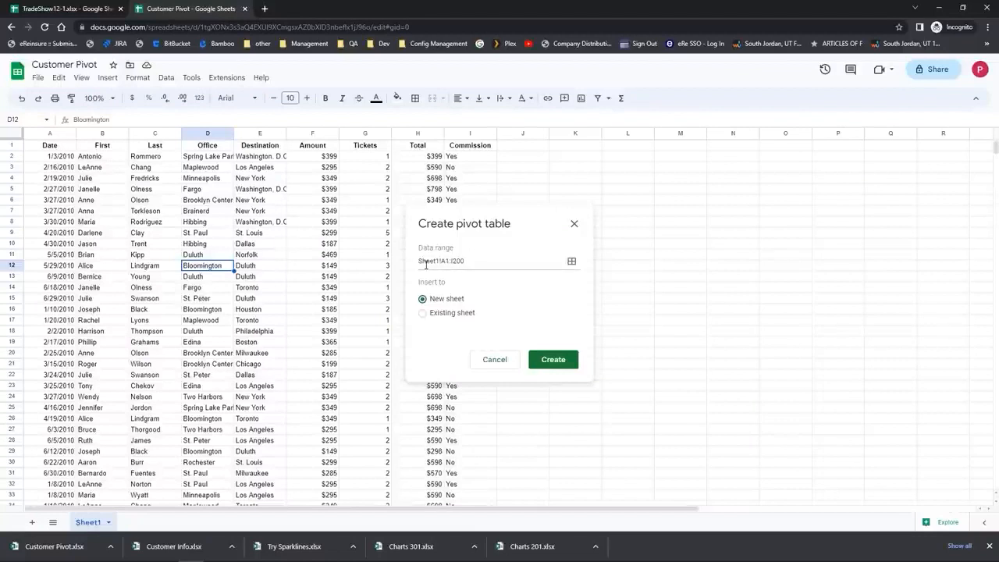
left_click(572, 265)
left_click(438, 305)
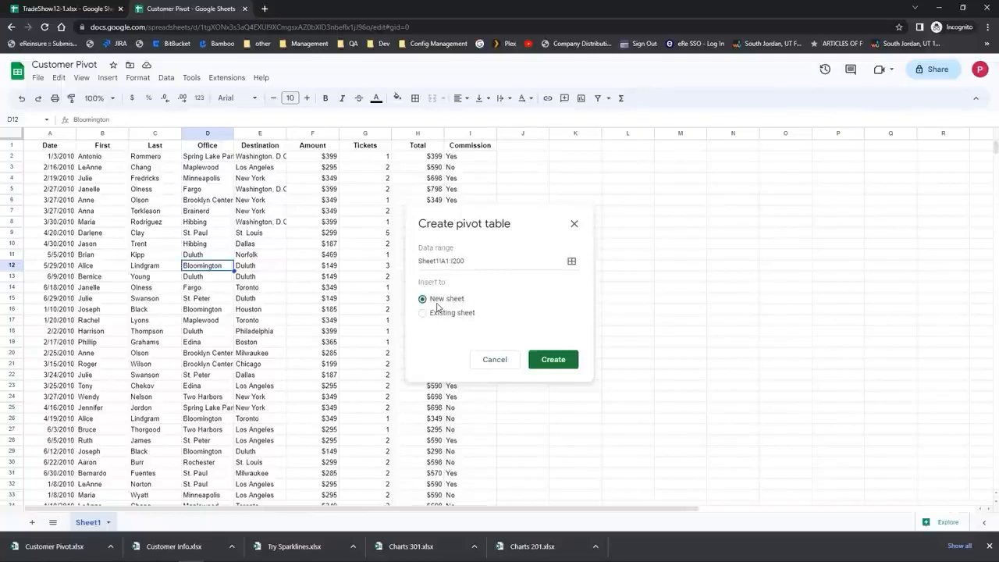
left_click(567, 364)
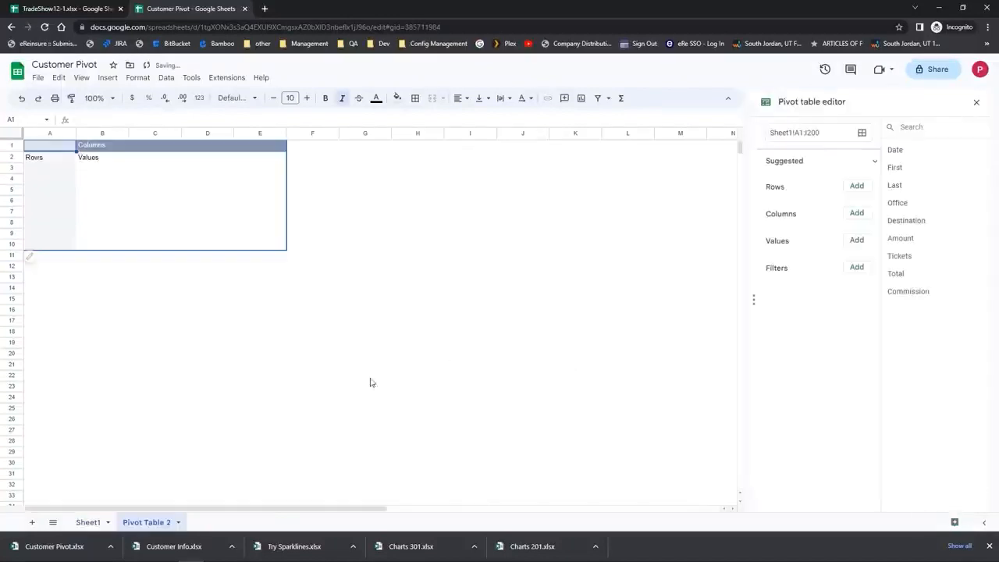
Add Office as the pivot table's rows and Total as its summed values
left_click(100, 528)
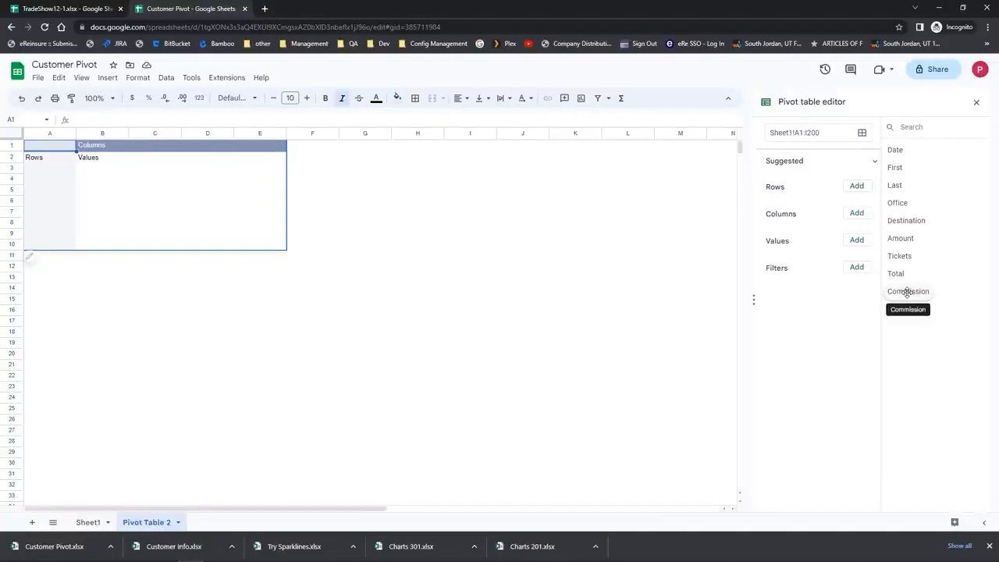
left_click(903, 204)
left_click_drag(902, 204, 790, 200)
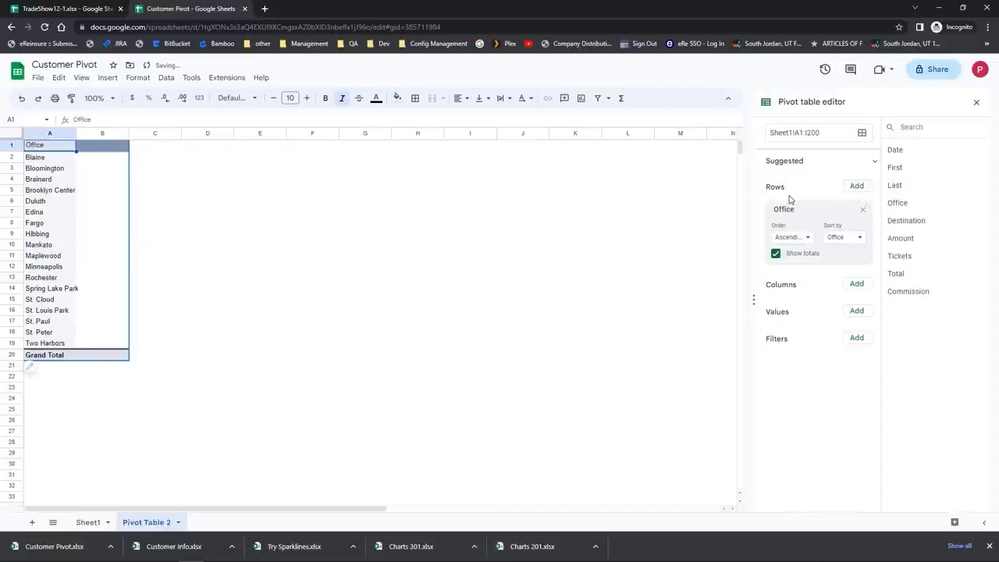
left_click(856, 311)
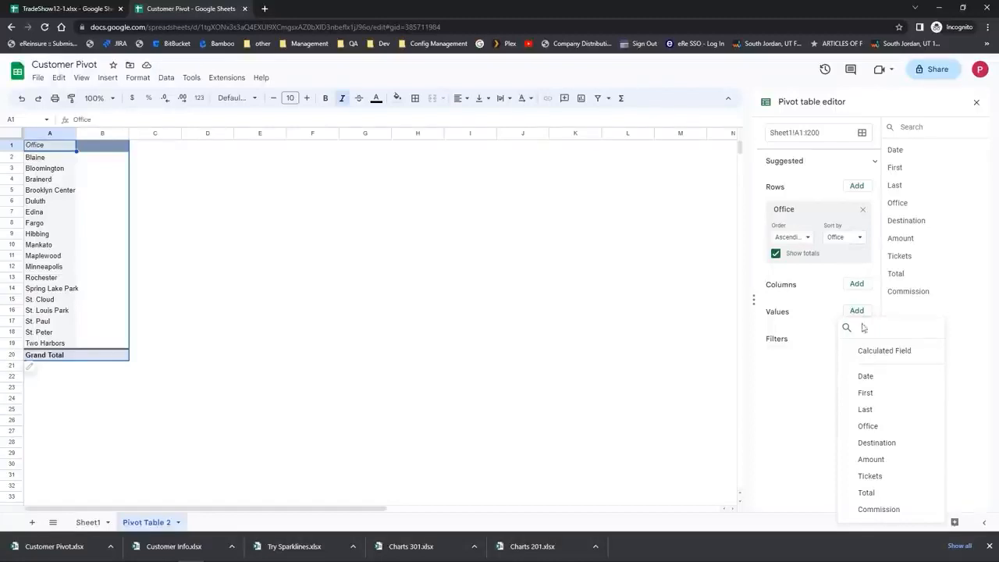
left_click(866, 492)
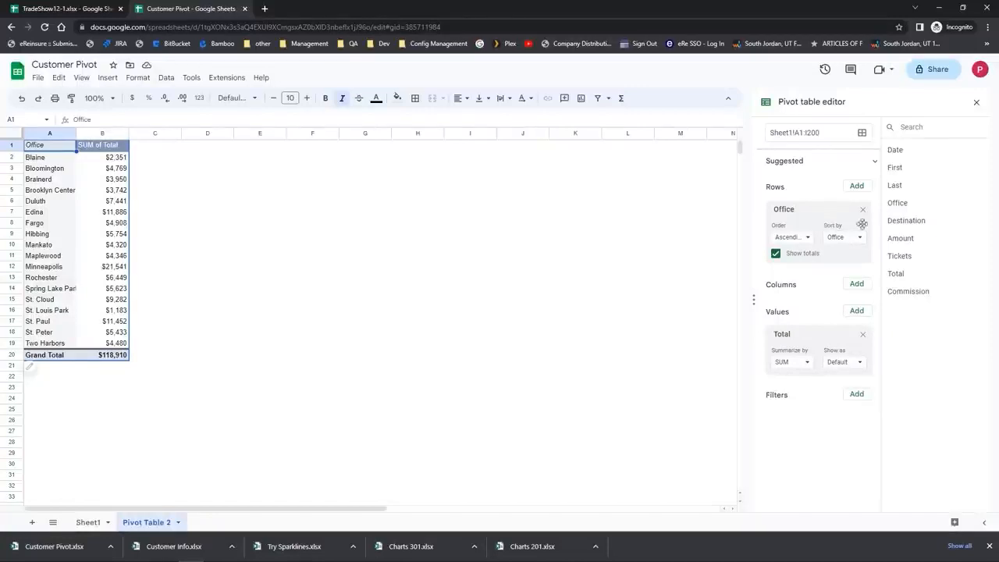
Add Destination as the pivot table's columns and Date as a filter
left_click_drag(896, 223, 784, 301)
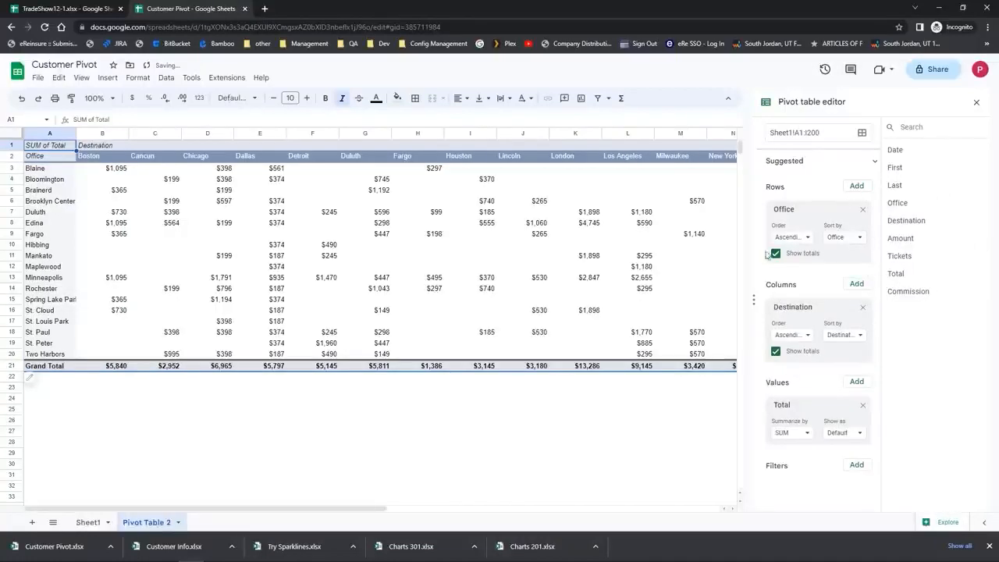
left_click(585, 169)
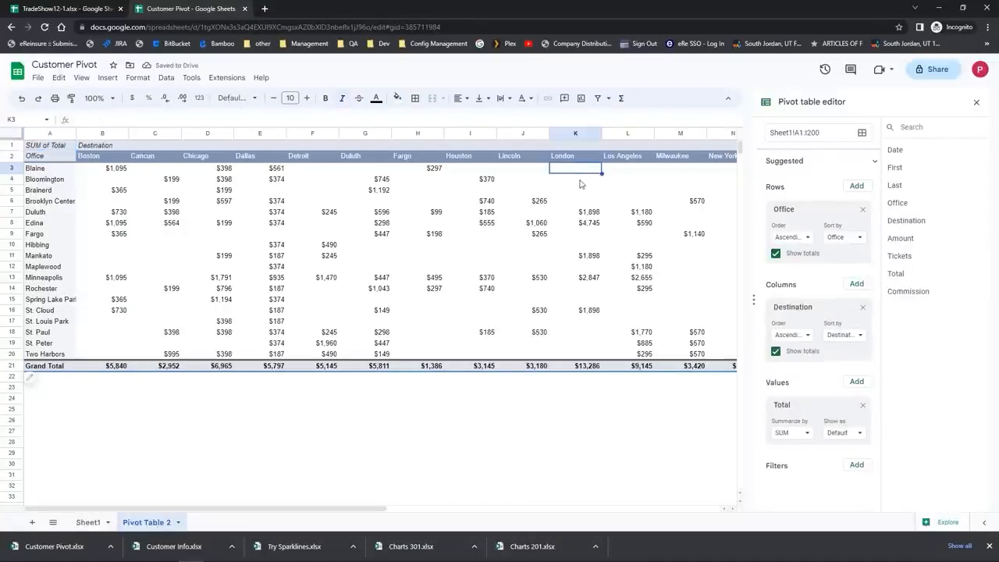
left_click(579, 181)
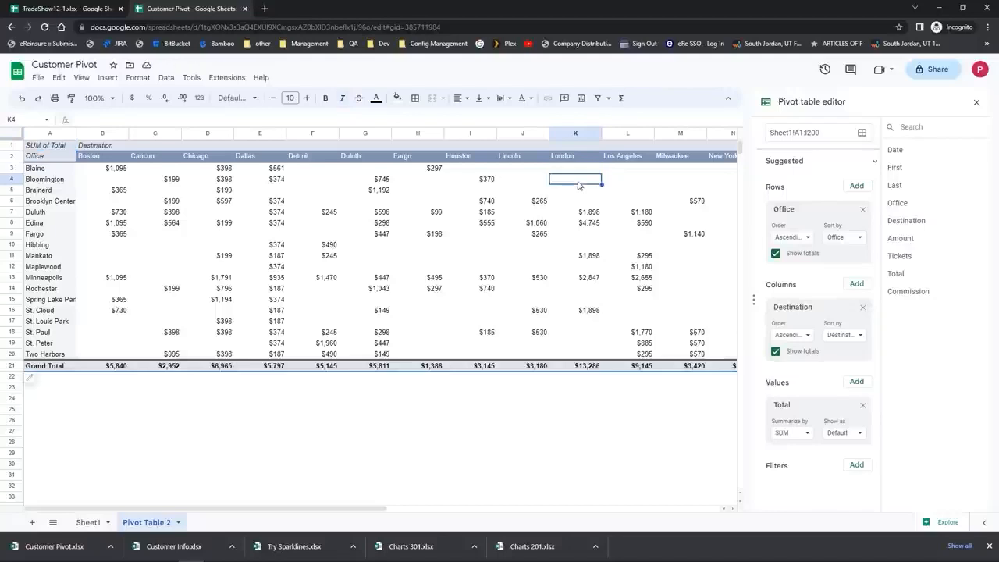
left_click(581, 201)
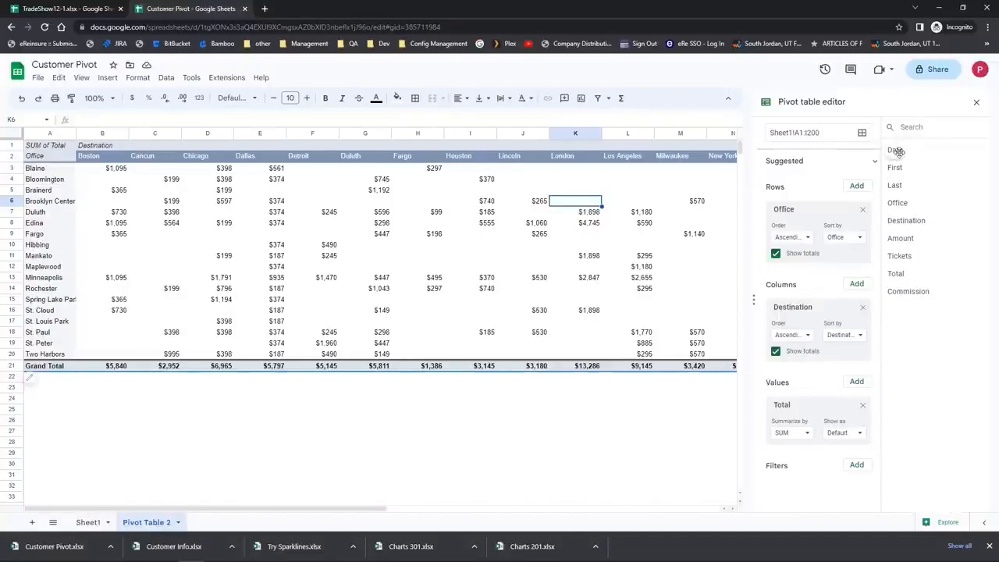
left_click_drag(898, 151, 780, 489)
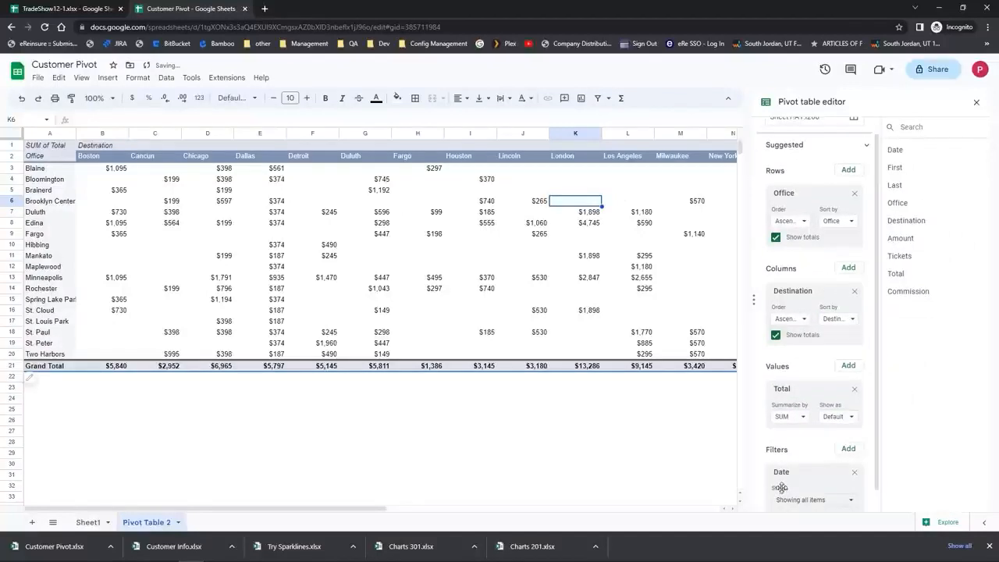
scroll(801, 477, "down", 1)
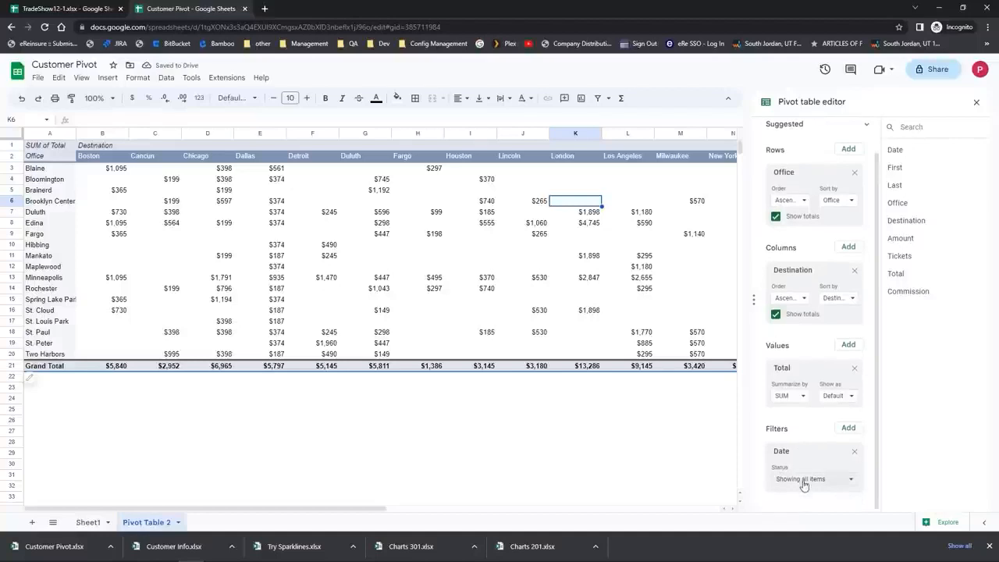
Limit the pivot table's Date filter to 1/2/2010, 1/3/2010 and 1/4/2010
left_click(803, 480)
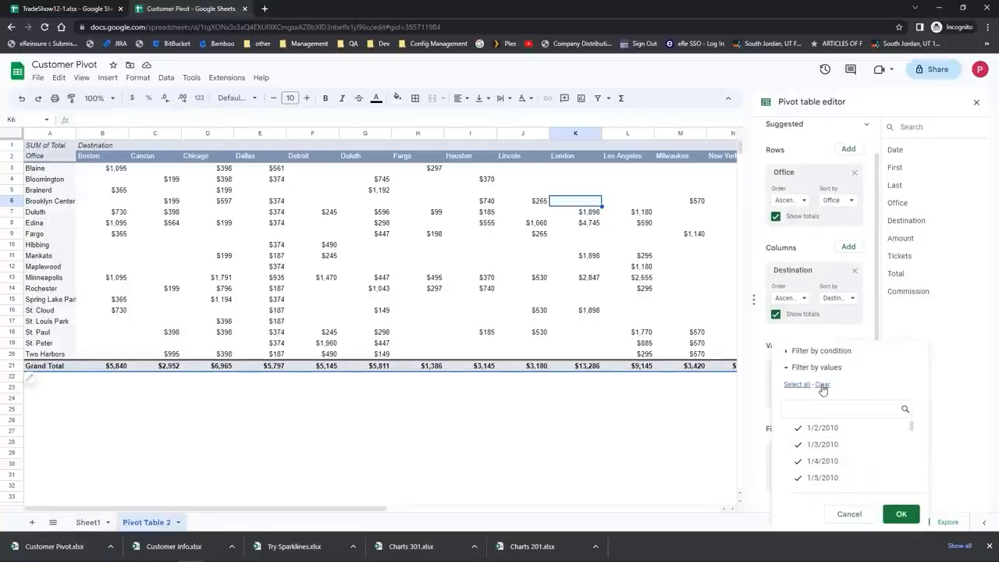
left_click(822, 384)
left_click(807, 427)
left_click(804, 445)
left_click(804, 461)
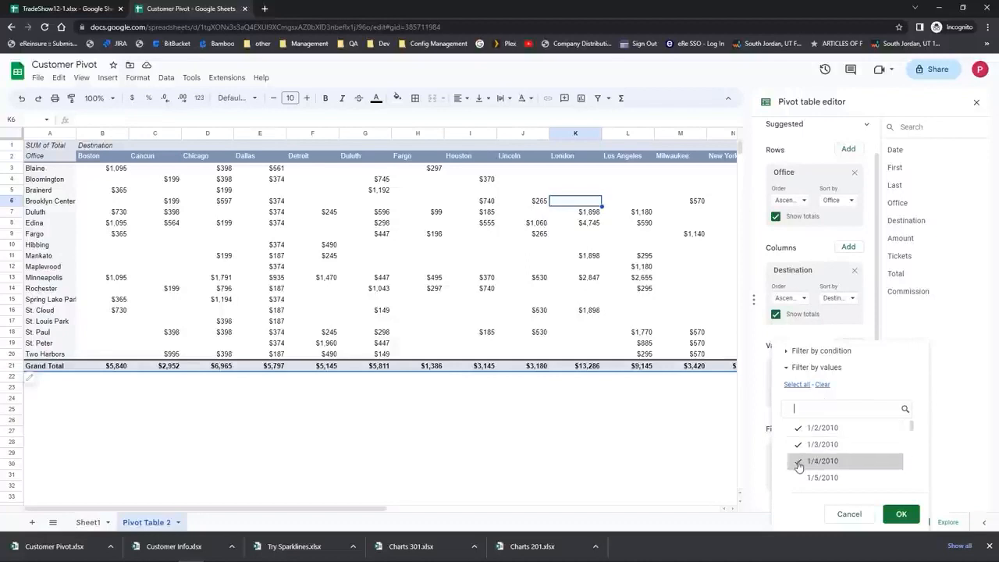
left_click(900, 514)
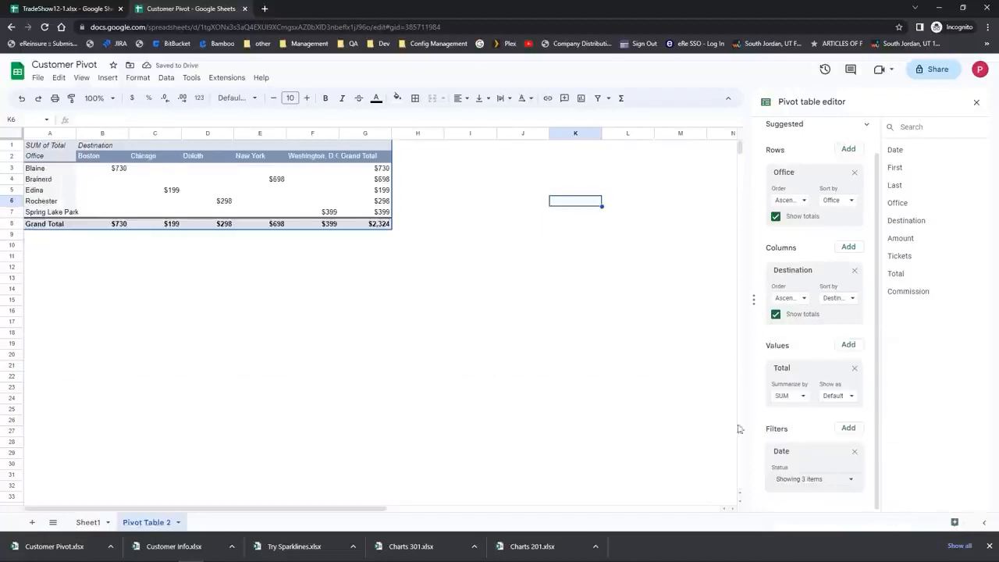
Set the pivot table's Date filter to include all dates again
left_click(839, 479)
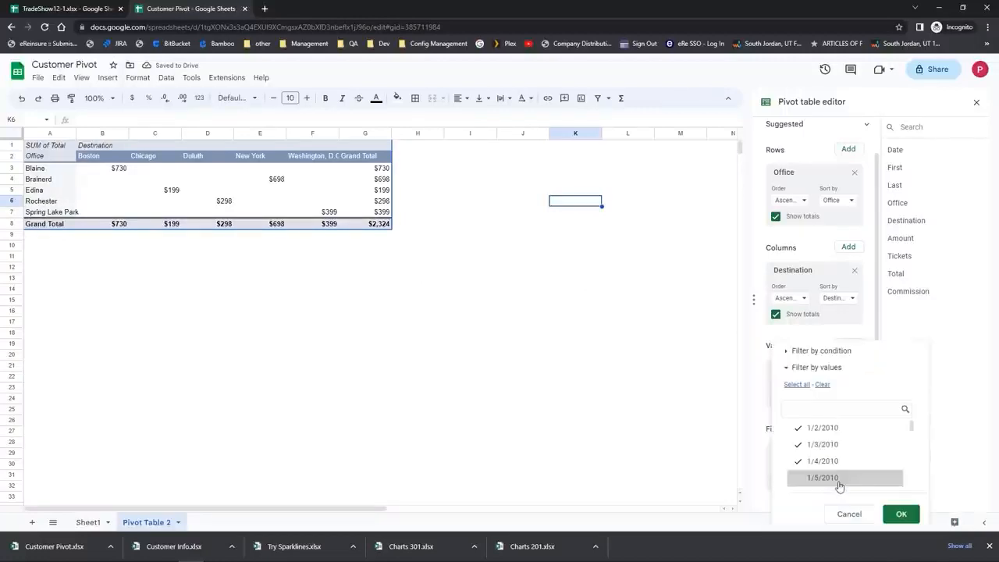
left_click(797, 384)
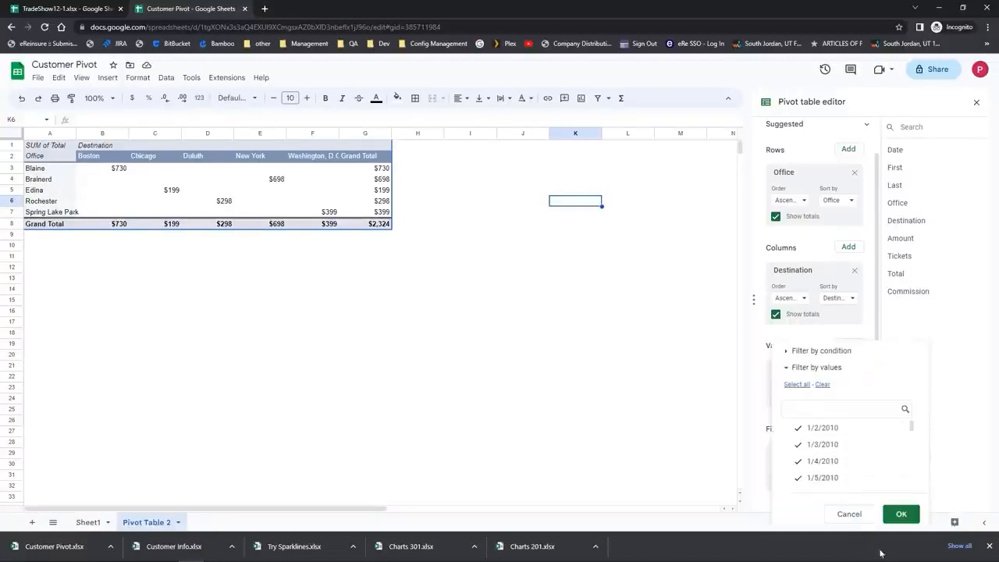
left_click(900, 514)
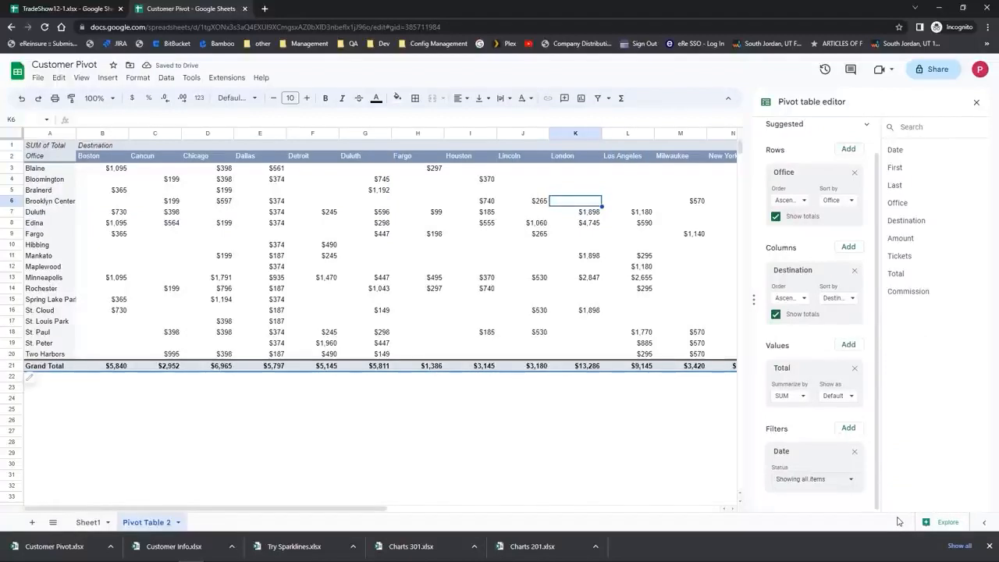
Replace Total with Tickets as the pivot table's values and remove Destination from its columns
left_click(798, 377)
left_click(854, 371)
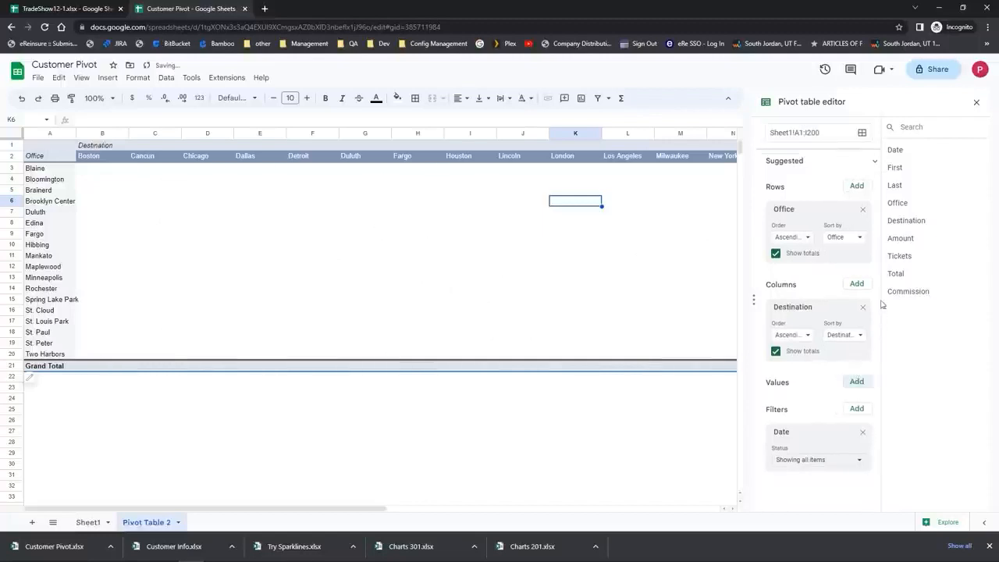
left_click_drag(903, 253, 785, 401)
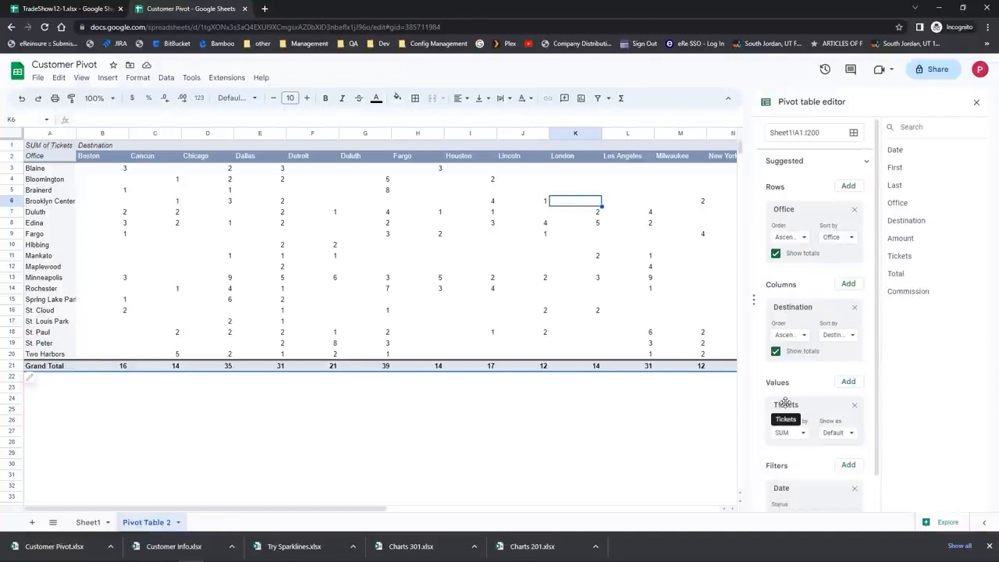
left_click(855, 309)
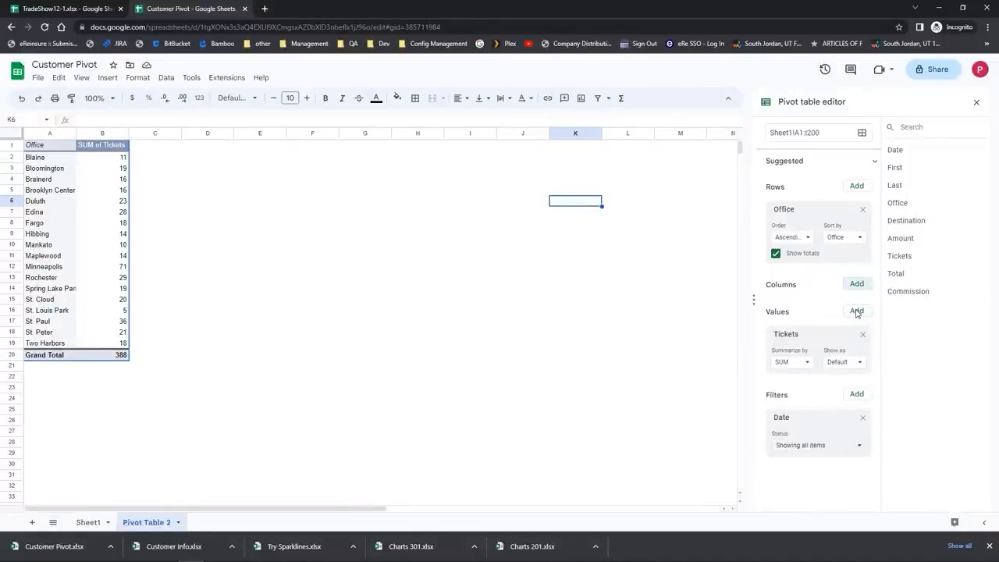
Compare the source records on Sheet1 with the pivot table's ticket sums per office
left_click(90, 524)
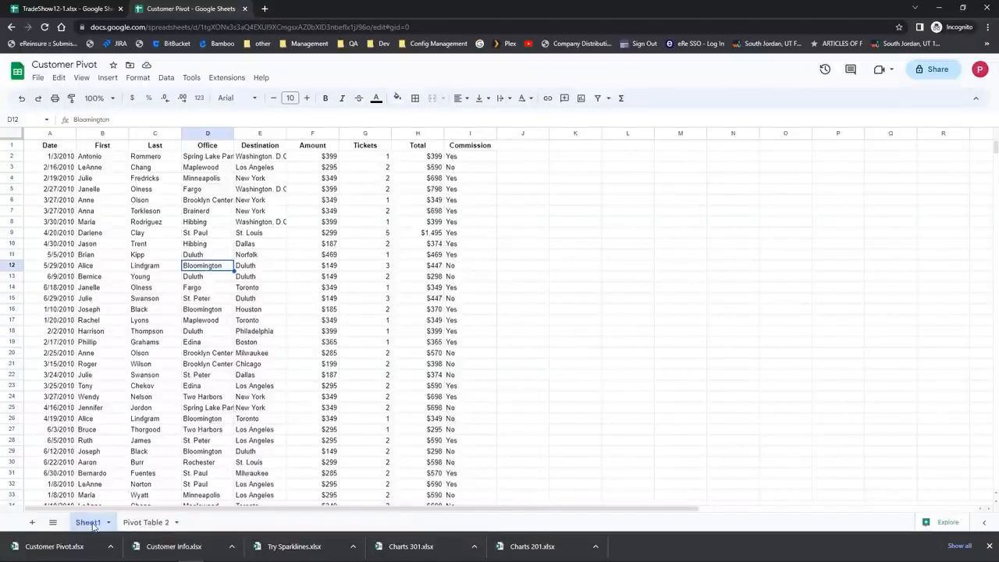
left_click(144, 524)
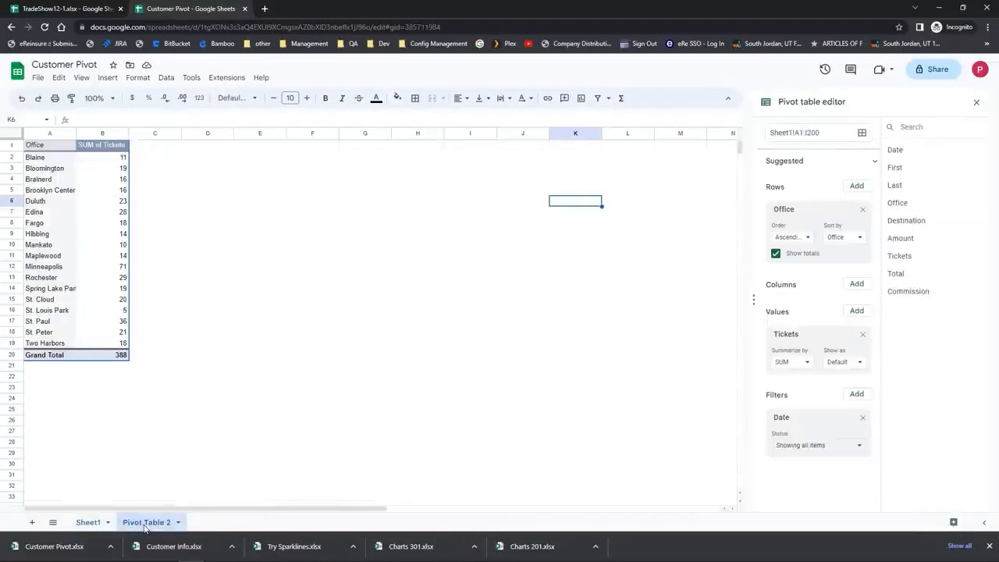
right_click(43, 247)
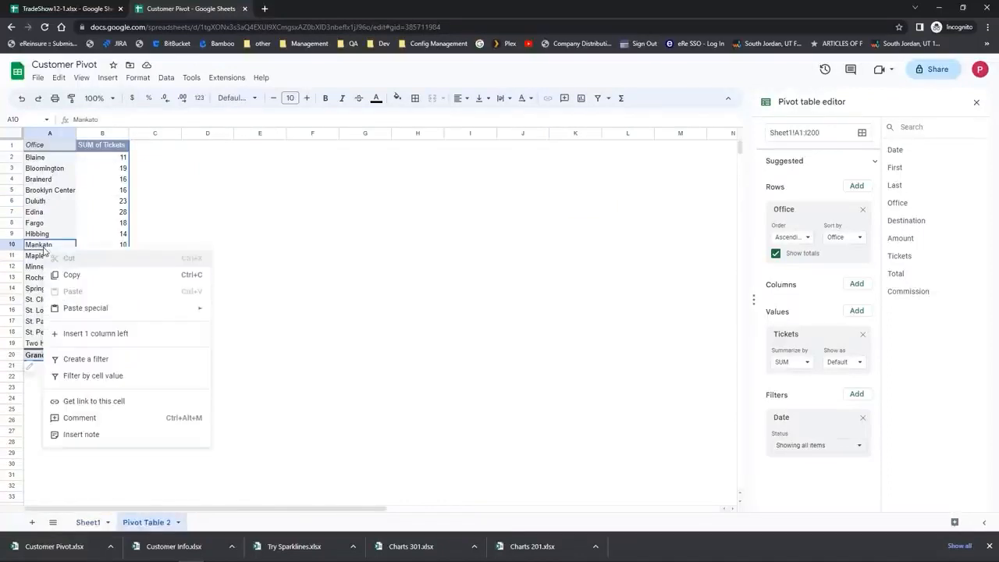
left_click(41, 234)
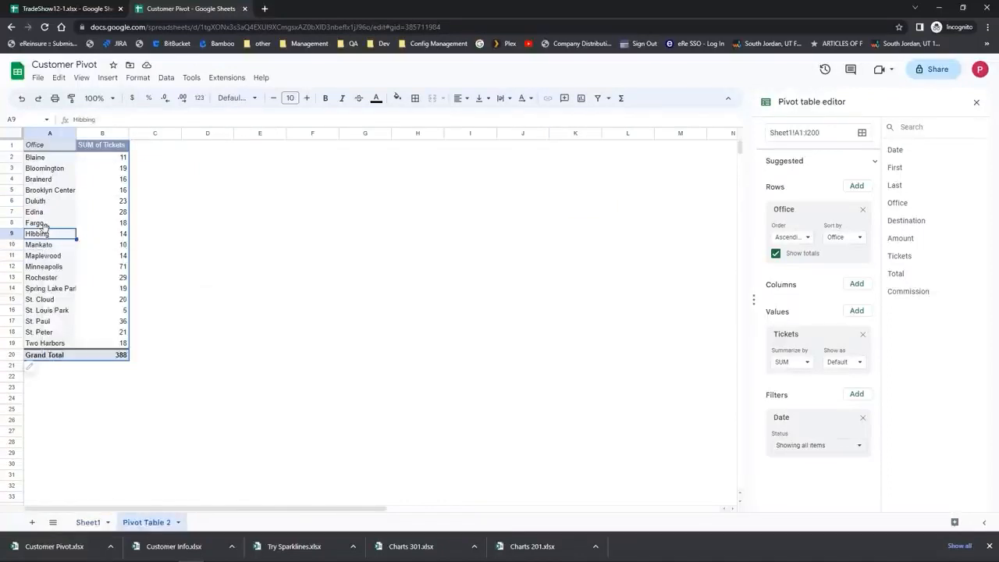
left_click(89, 522)
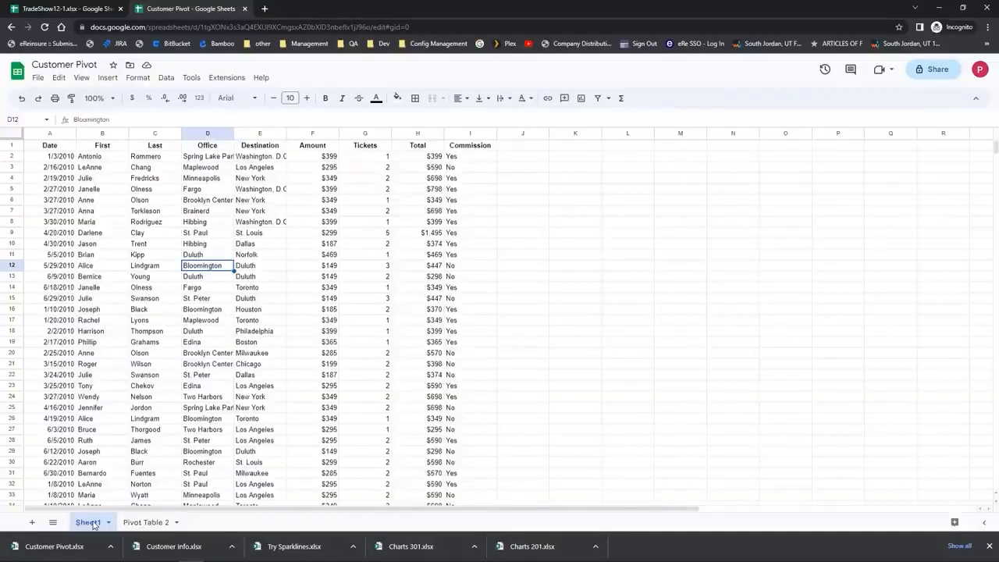
left_click(143, 522)
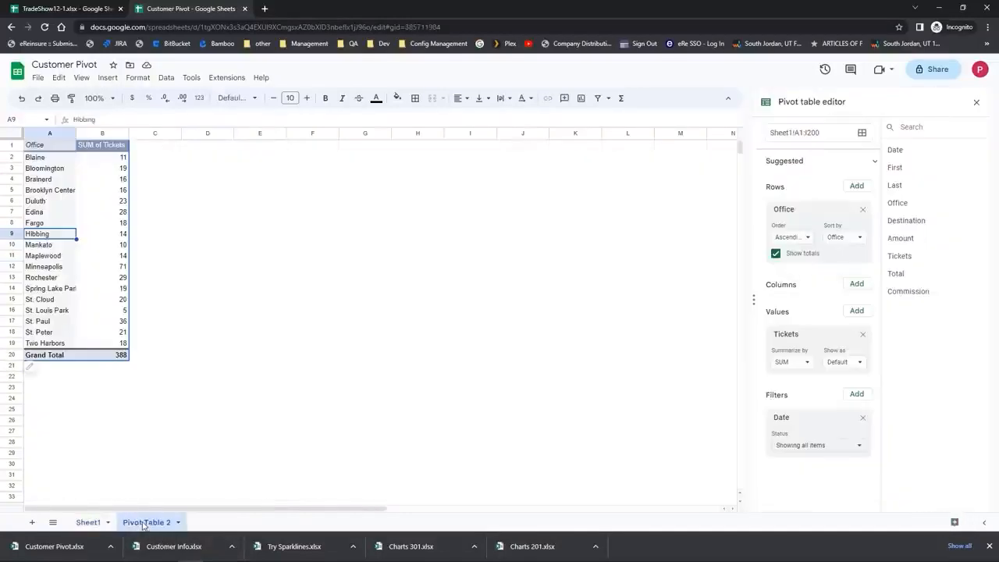